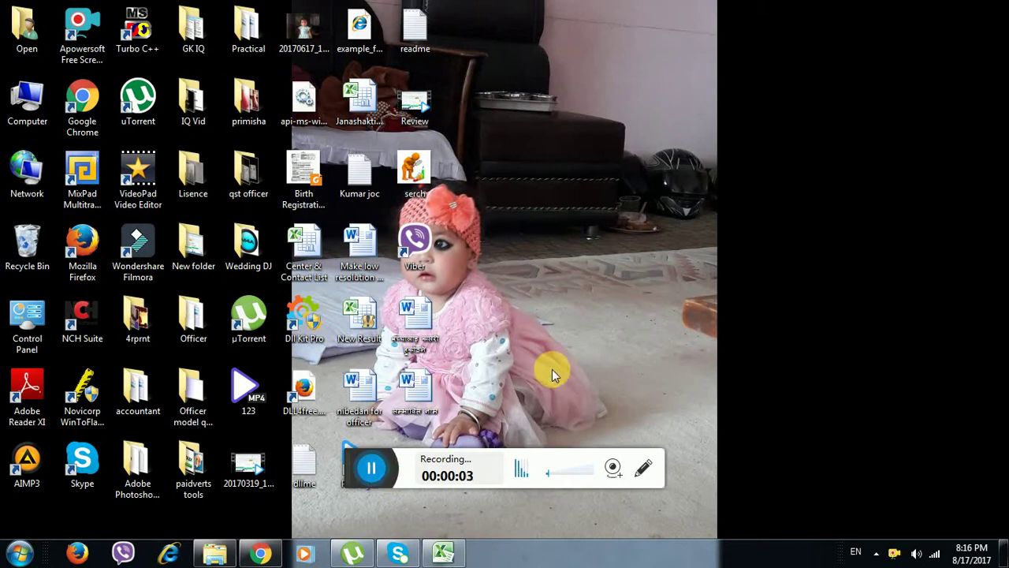
Restore the Book1 workbook with the SN, Income, Bonus, allowance and Total columns
left_click(442, 554)
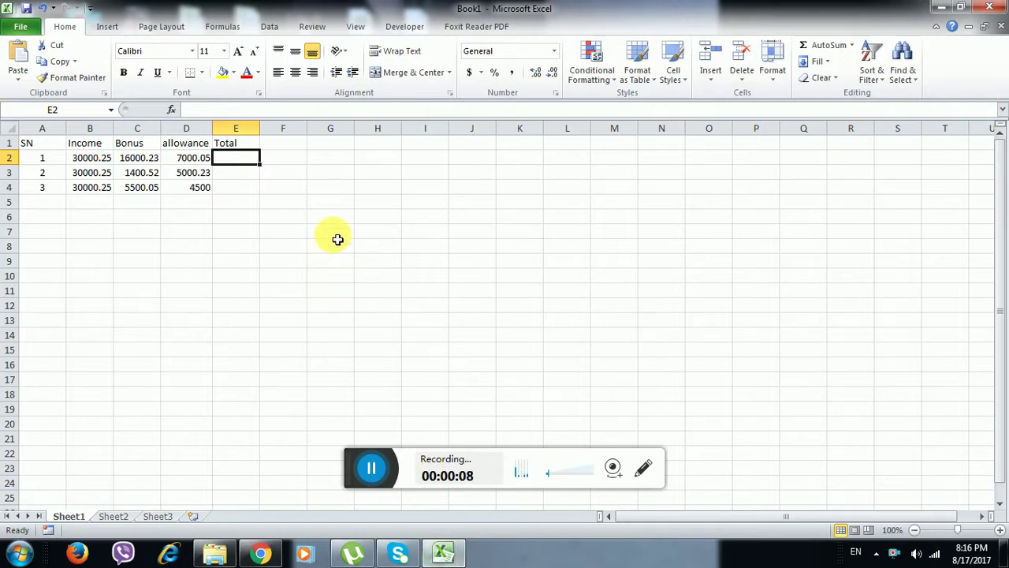
left_click(87, 301)
key("Up")
key("Up")
key("Up")
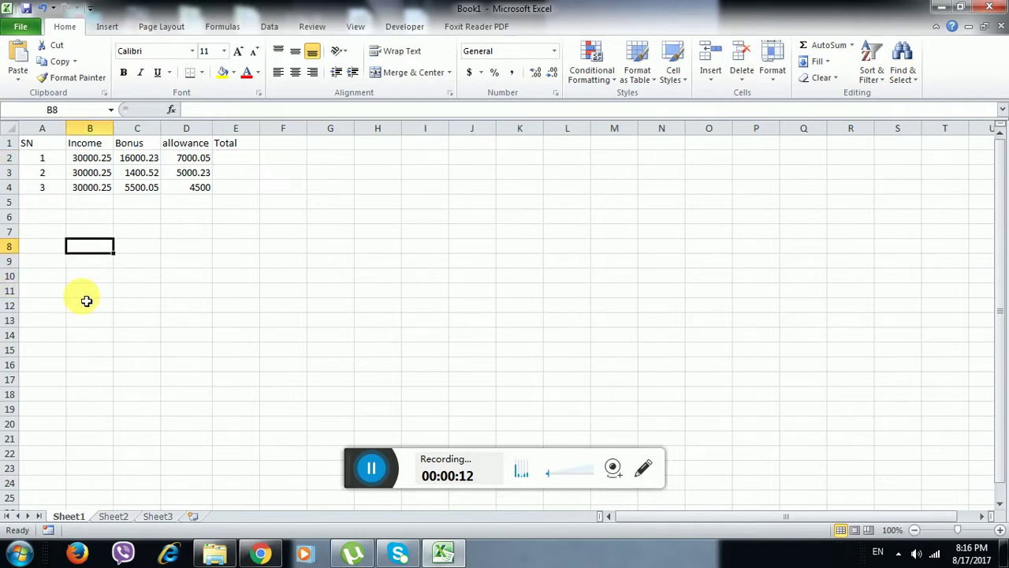
key("Up")
key("Up")
key("Up")
key("Up")
key("Up")
key("Up")
key("Up")
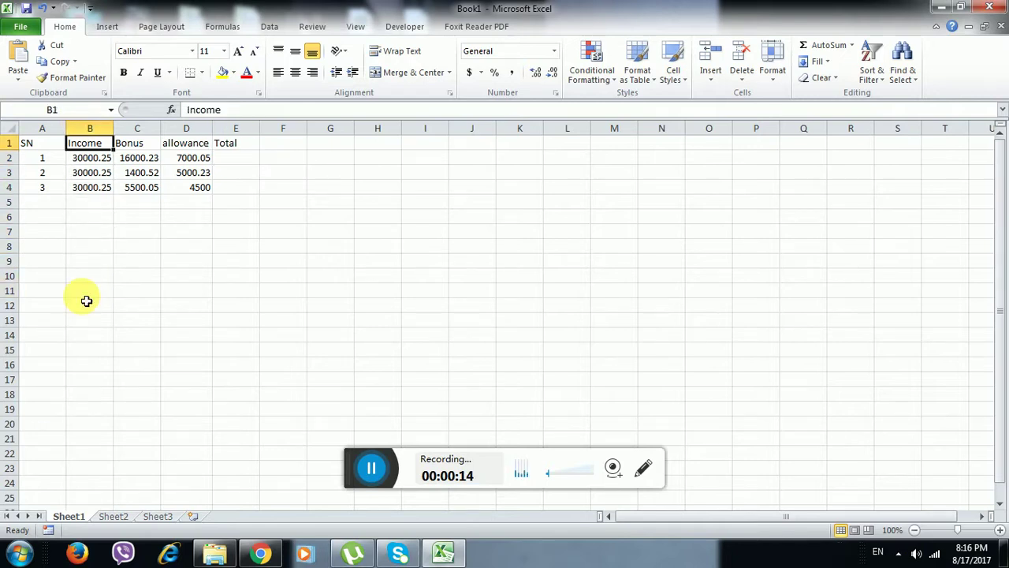
key("Left")
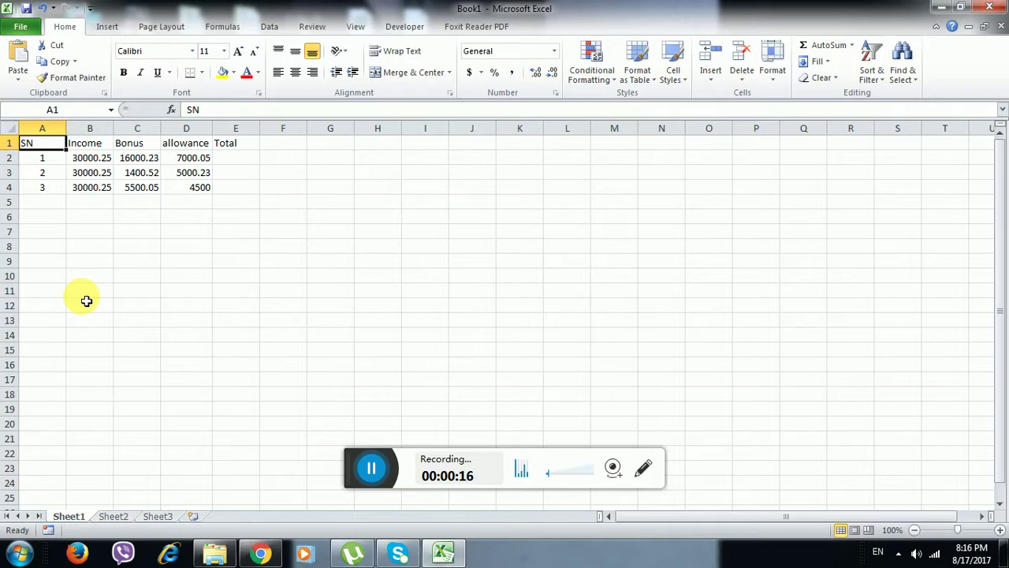
key("Right")
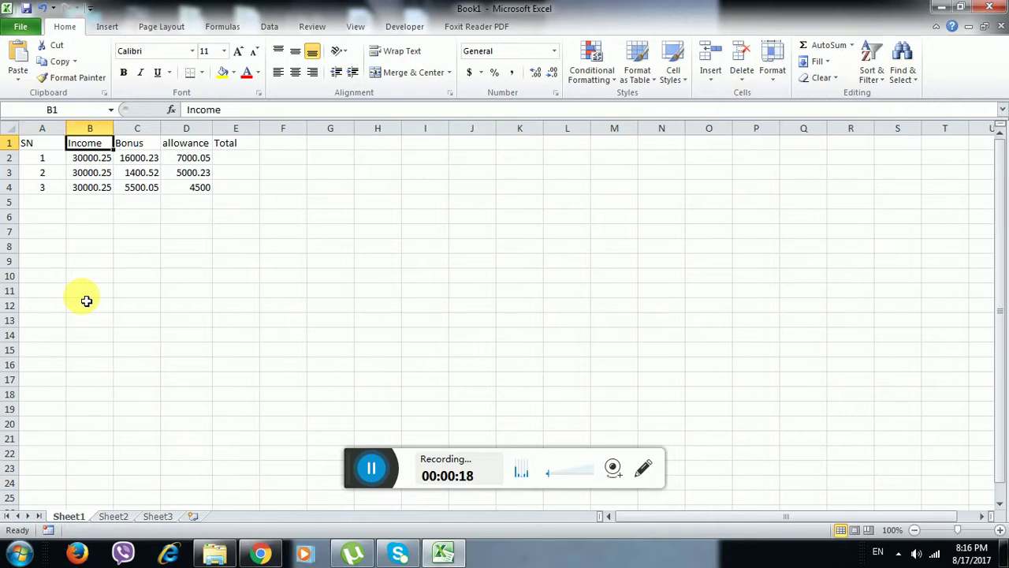
key("Right")
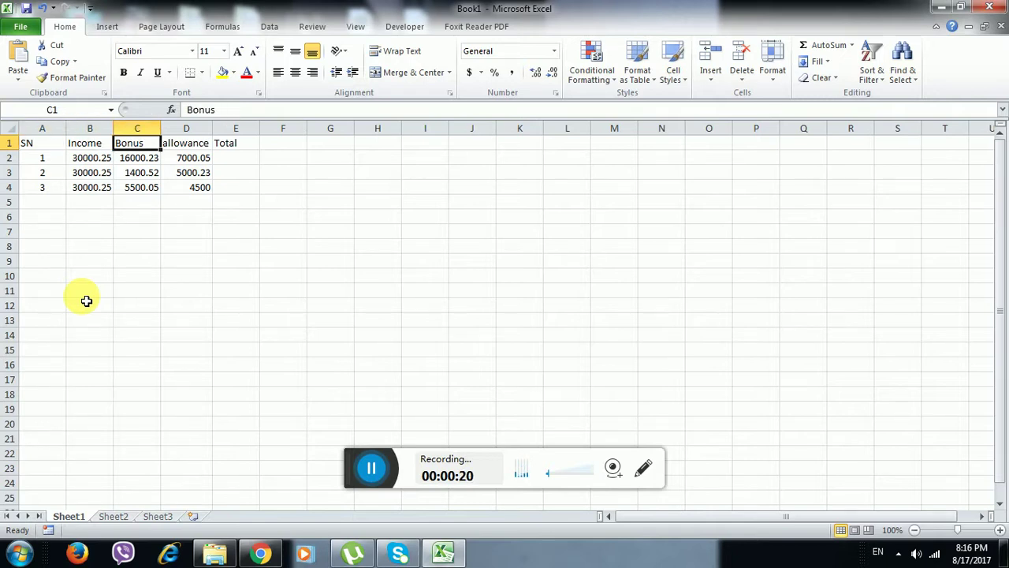
key("Right")
key("Right")
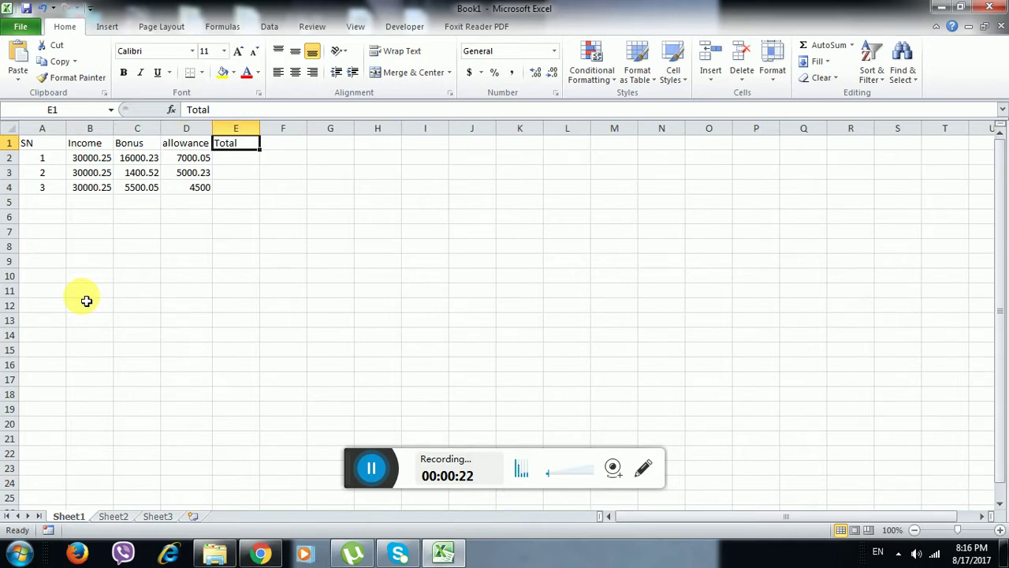
key("Down")
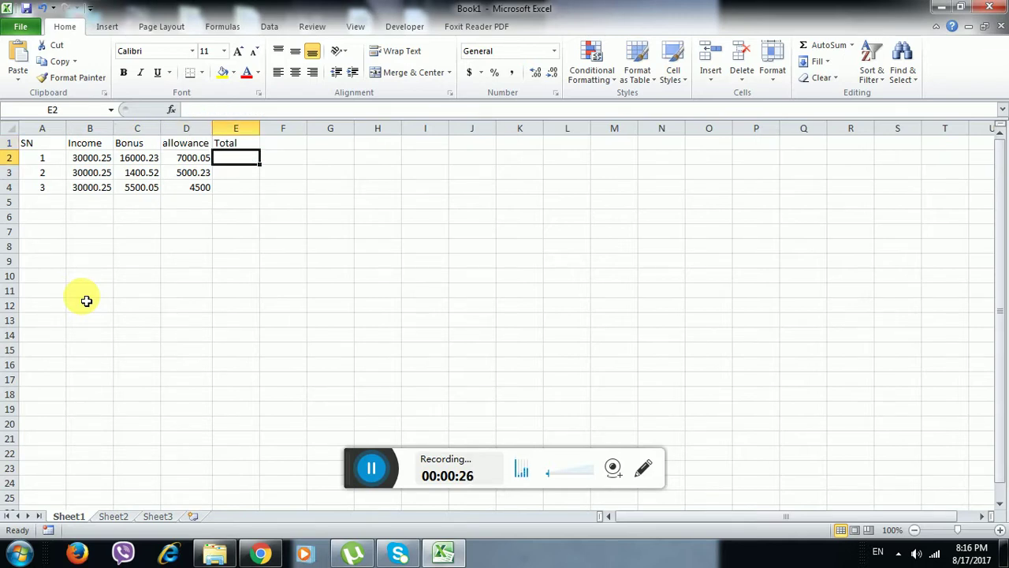
left_click(91, 161)
key("shift+Right")
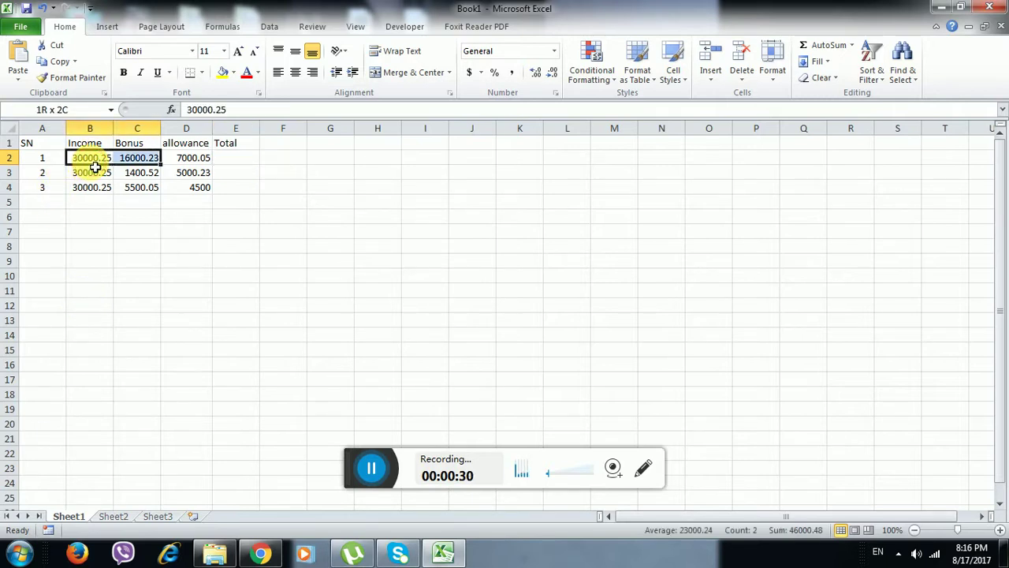
key("shift+Right")
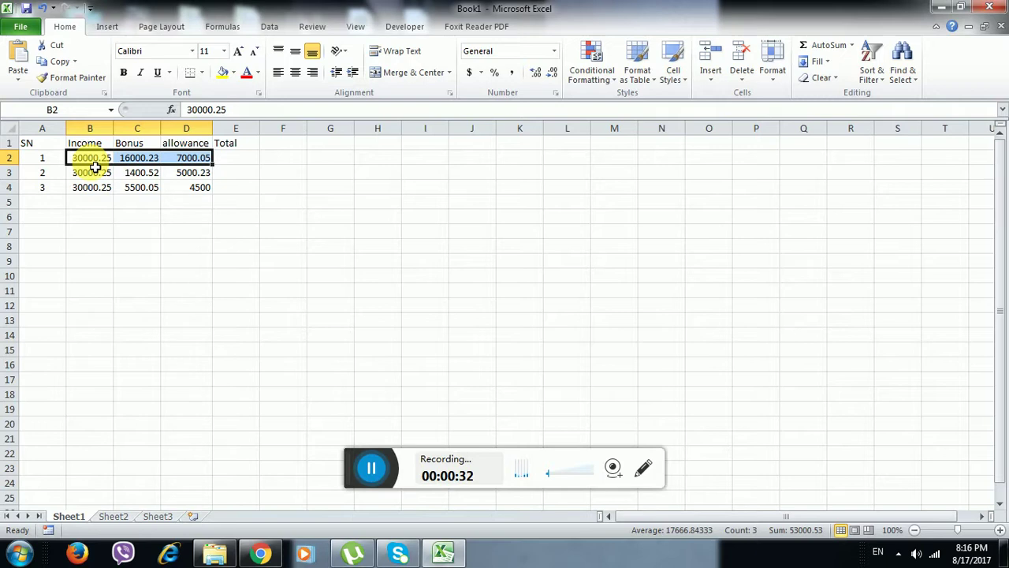
key("Right")
key("Right")
key("Right")
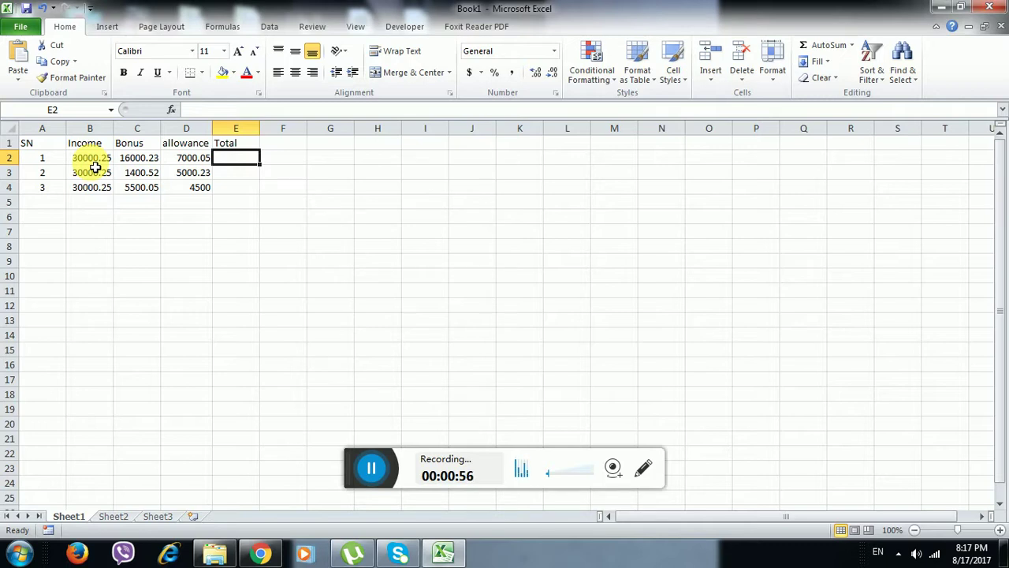
In E2, begin =round(sum( and extend its reference to cover B2:D2
type("=")
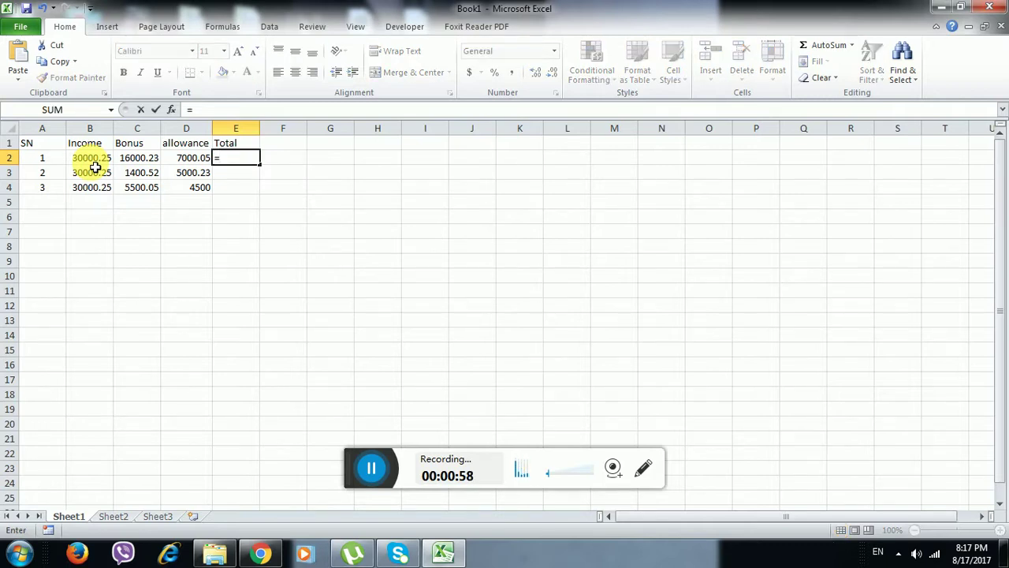
type("r")
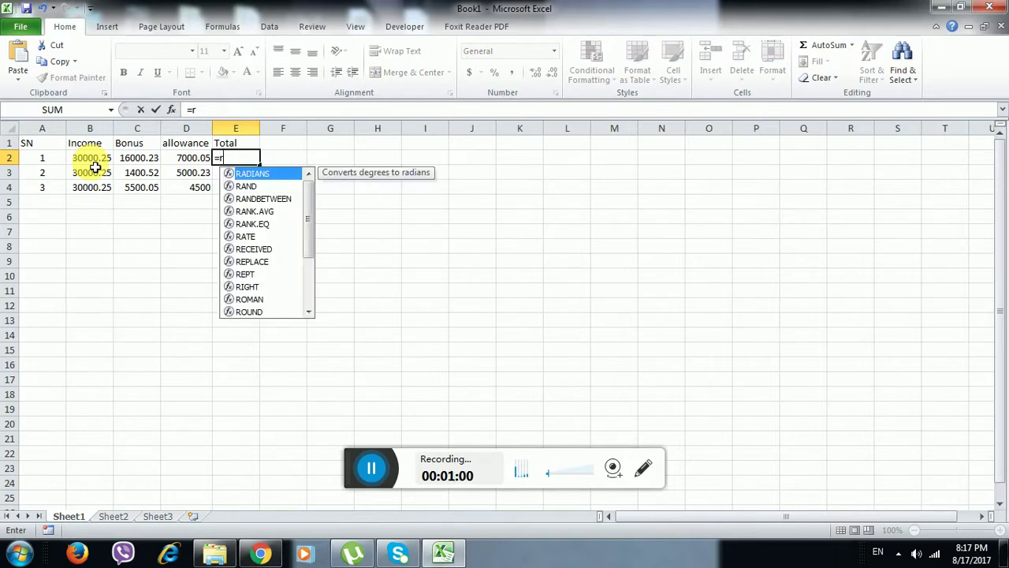
type("ound")
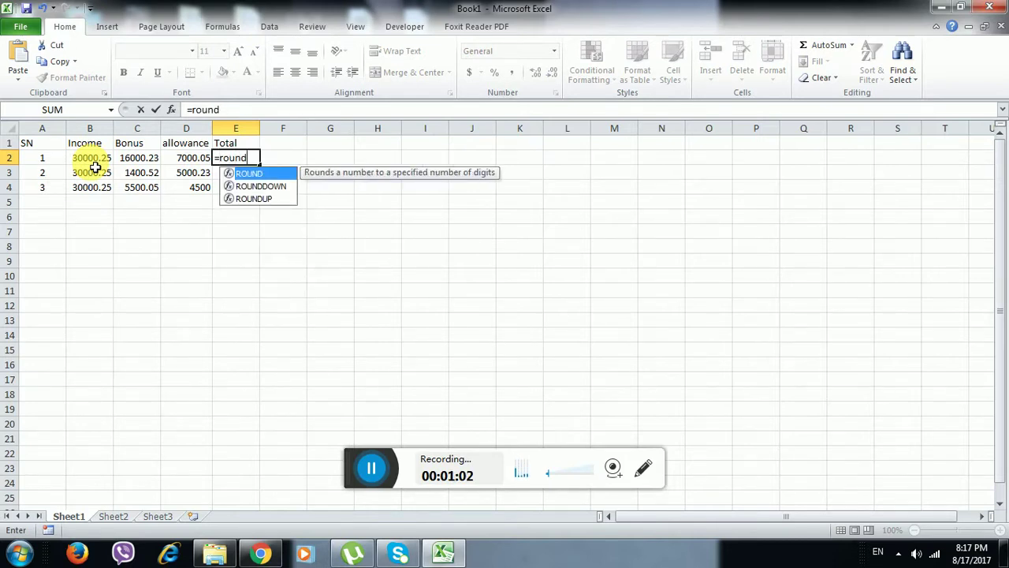
type("(sum")
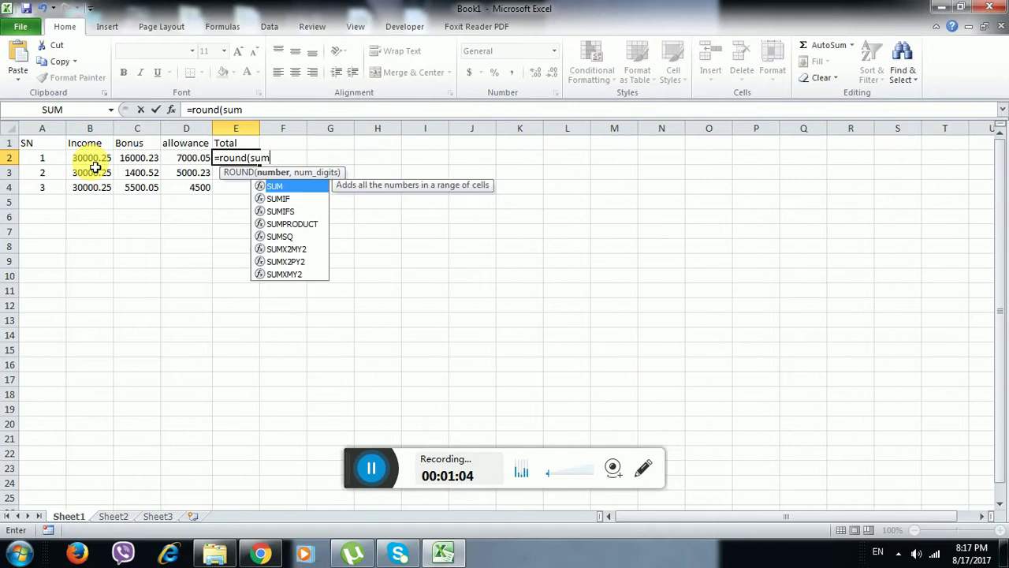
type("(")
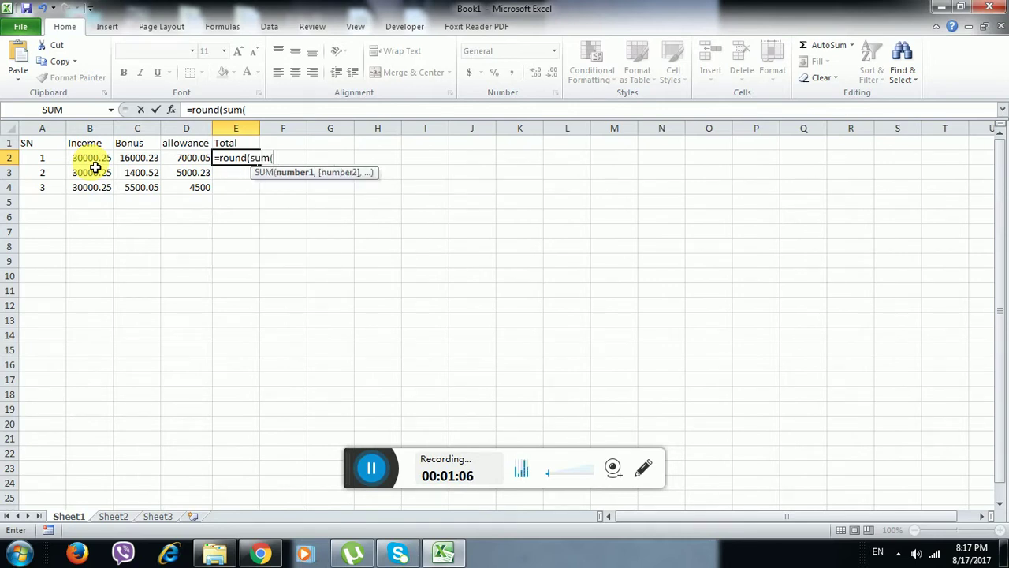
key("Left")
key("shift+Left")
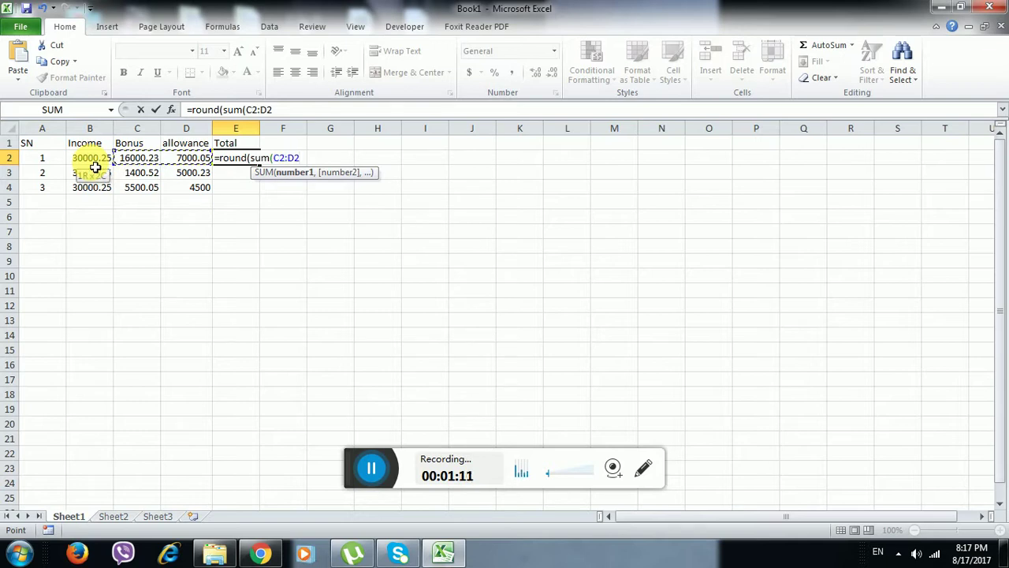
key("shift+Left")
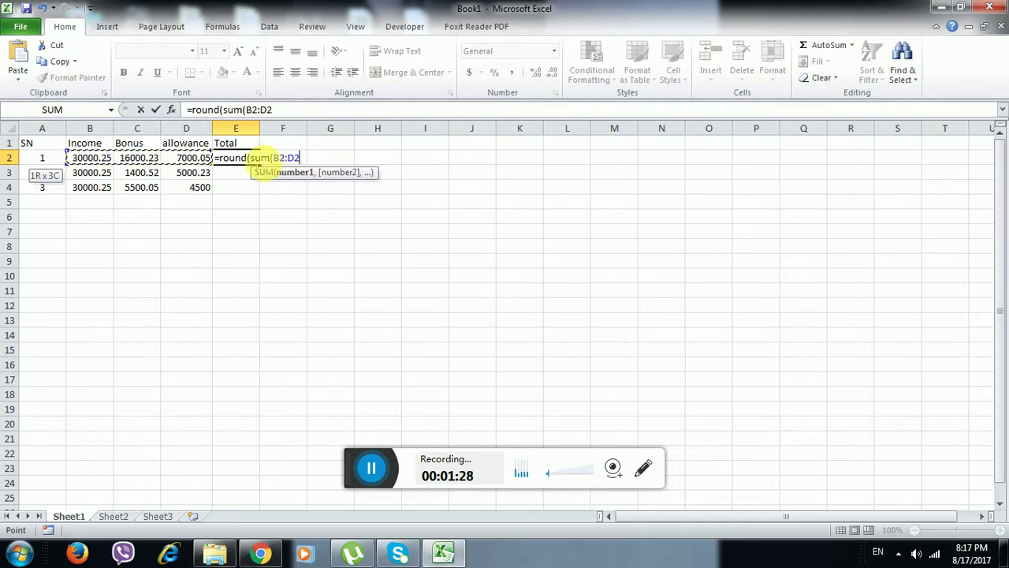
Complete E2 as =ROUND(SUM(B2:D2),2), showing 53000.53
type(")")
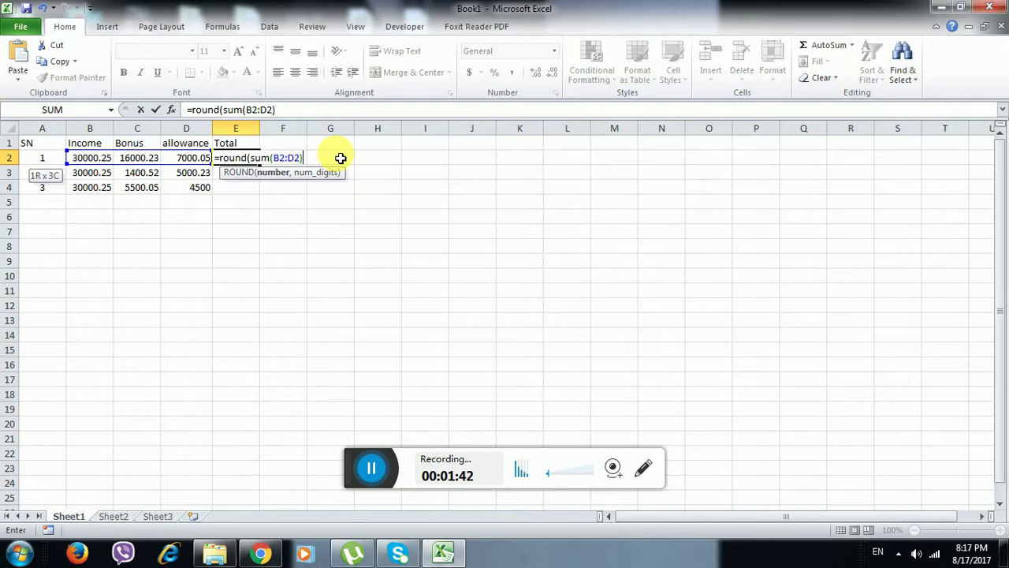
type(",")
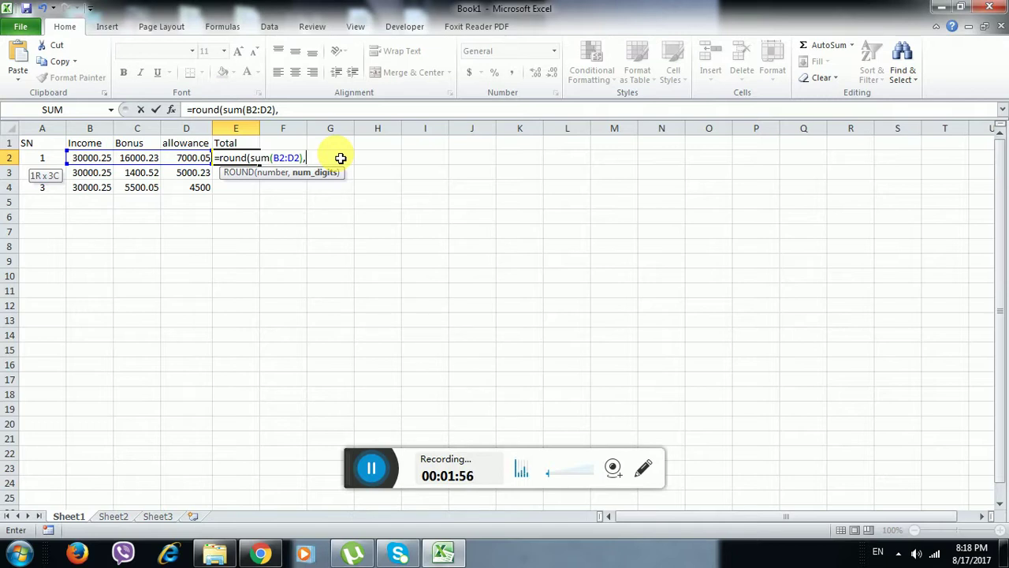
type("2")
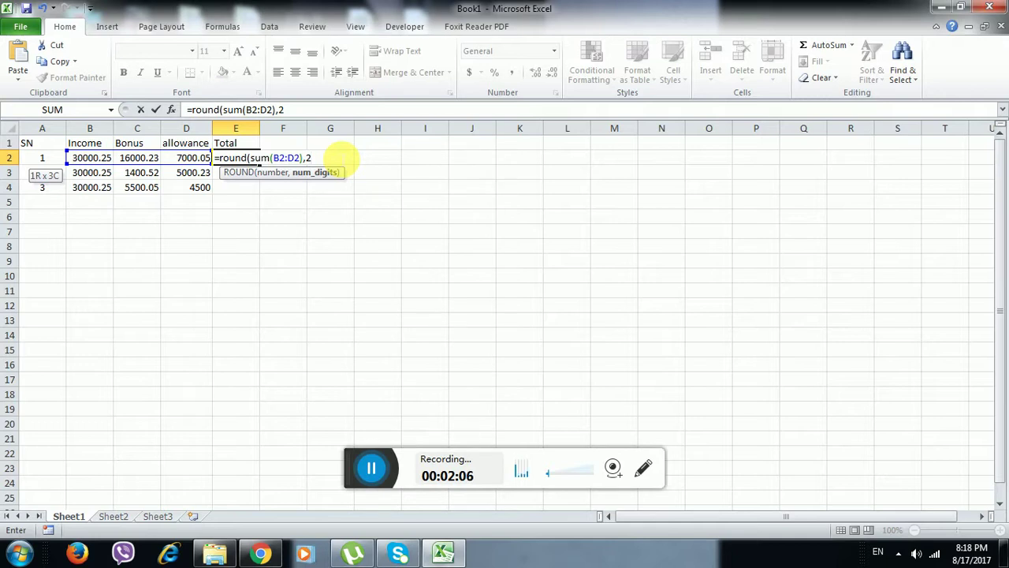
type(")")
key("Return")
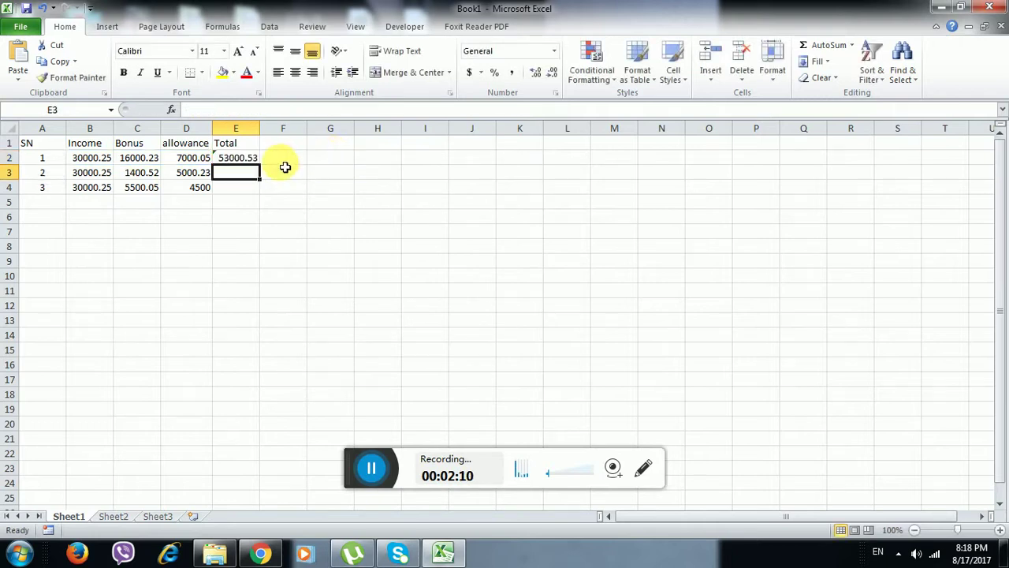
Fill E2's formula down to E4, giving totals 36401 and 40000.3
left_click(237, 157)
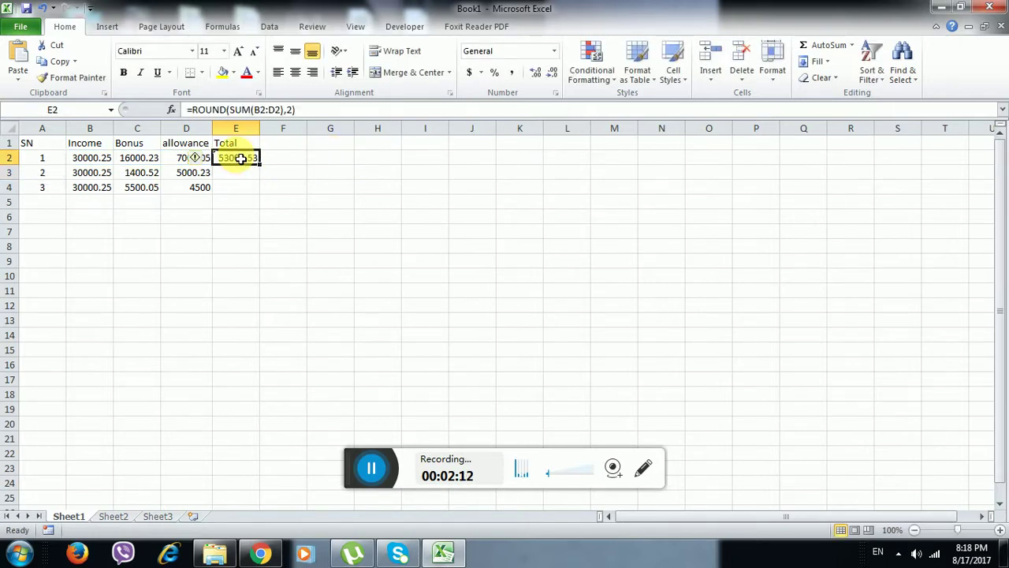
left_click_drag(266, 169, 263, 194)
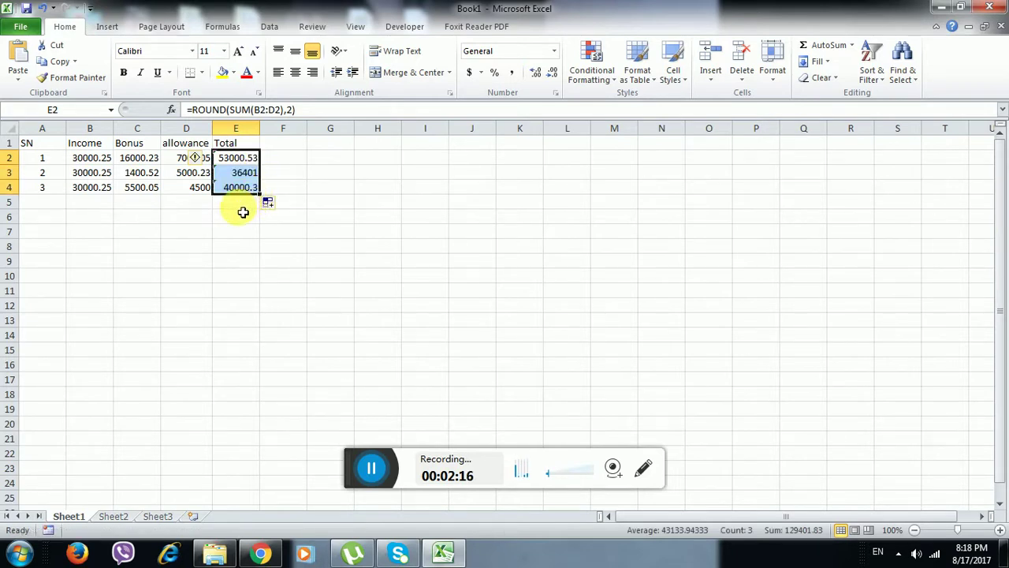
left_click(240, 203)
left_click(251, 178)
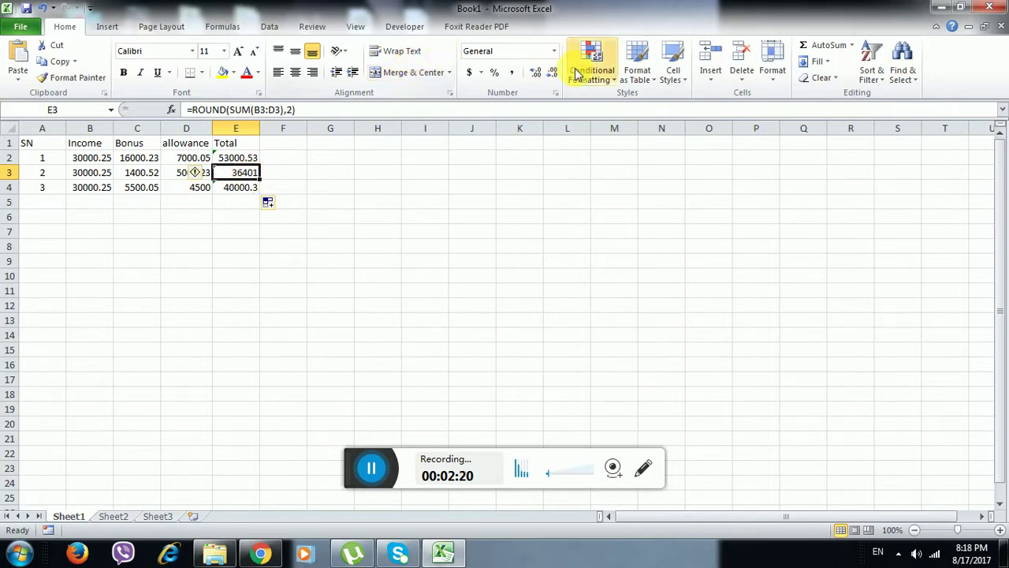
Format the E3 total to two decimal places, reading 36401.00
left_click(537, 71)
left_click(536, 72)
left_click(537, 72)
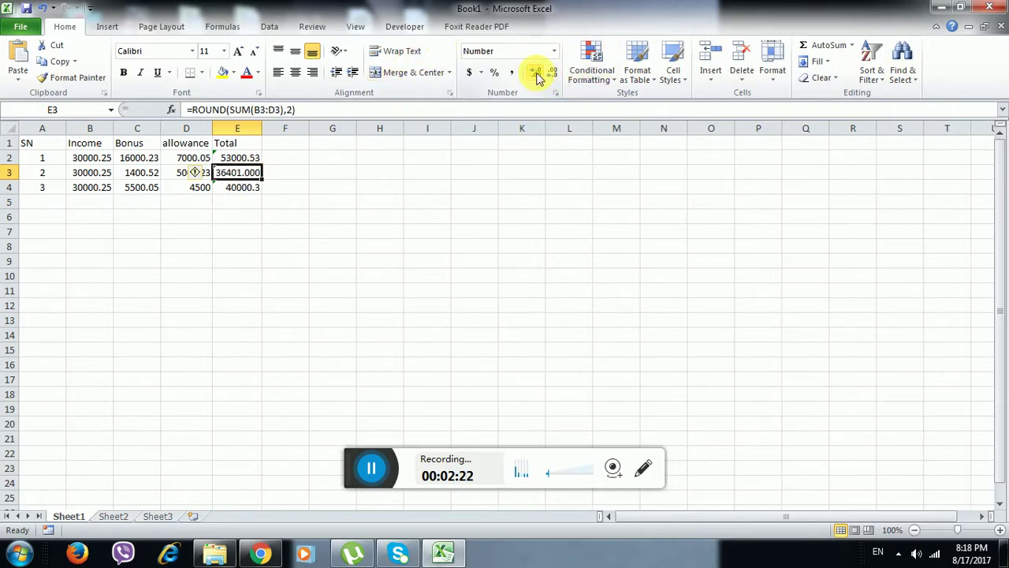
left_click(553, 72)
left_click(397, 220)
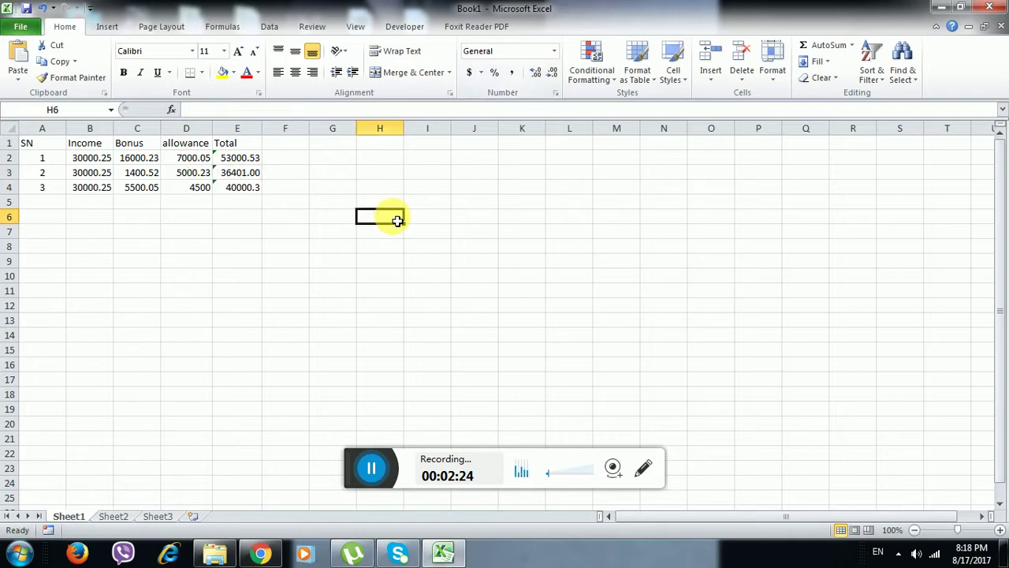
Format the E4 total to two decimals (40000.30) and check E2's formula
left_click(250, 188)
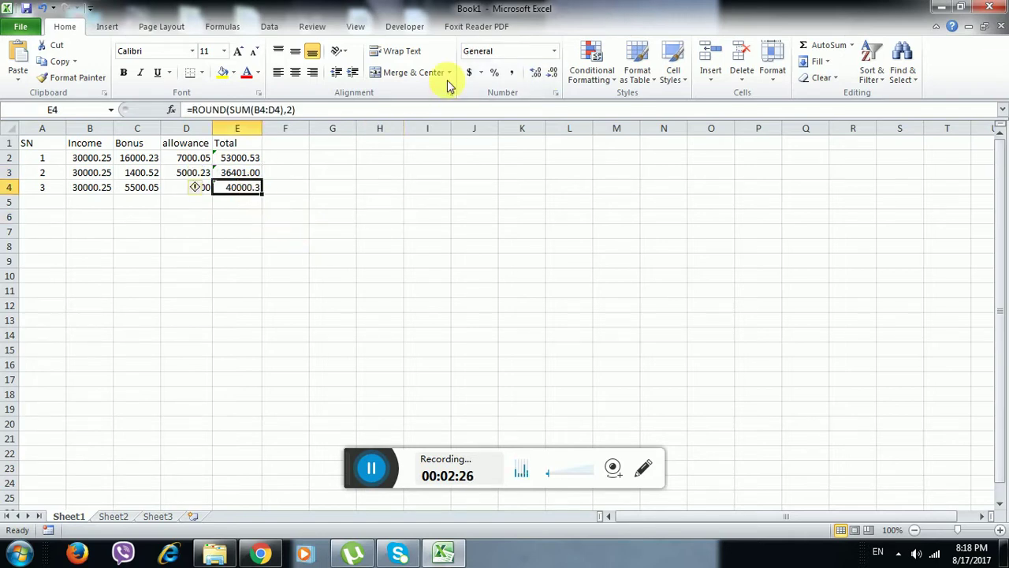
left_click(536, 72)
left_click(402, 190)
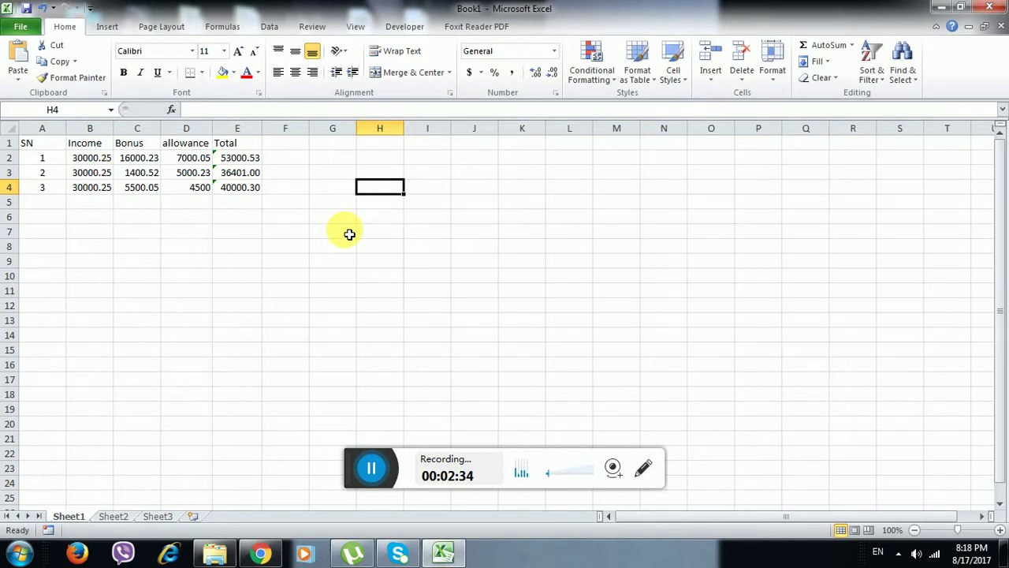
left_click(255, 160)
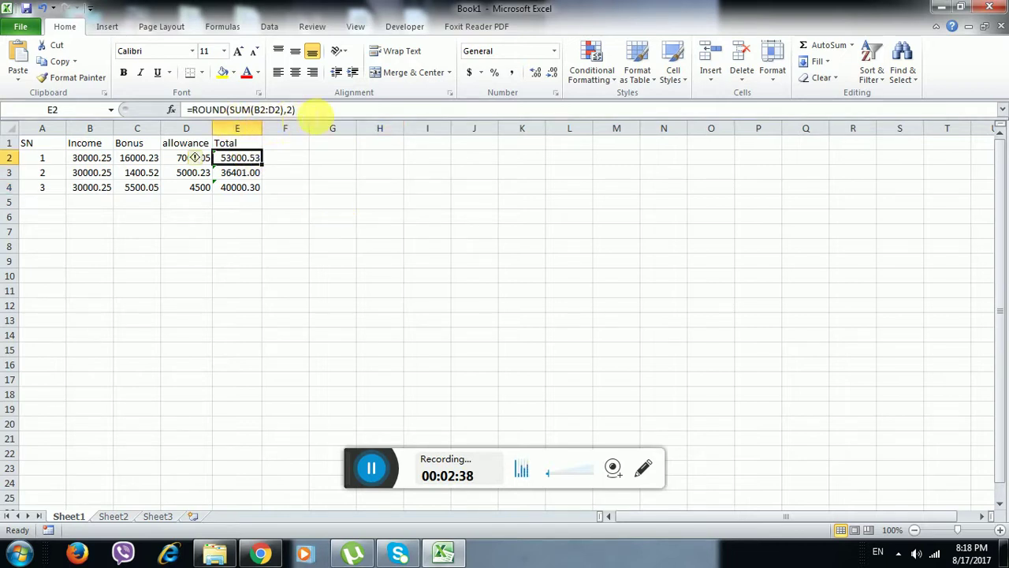
left_click(250, 203)
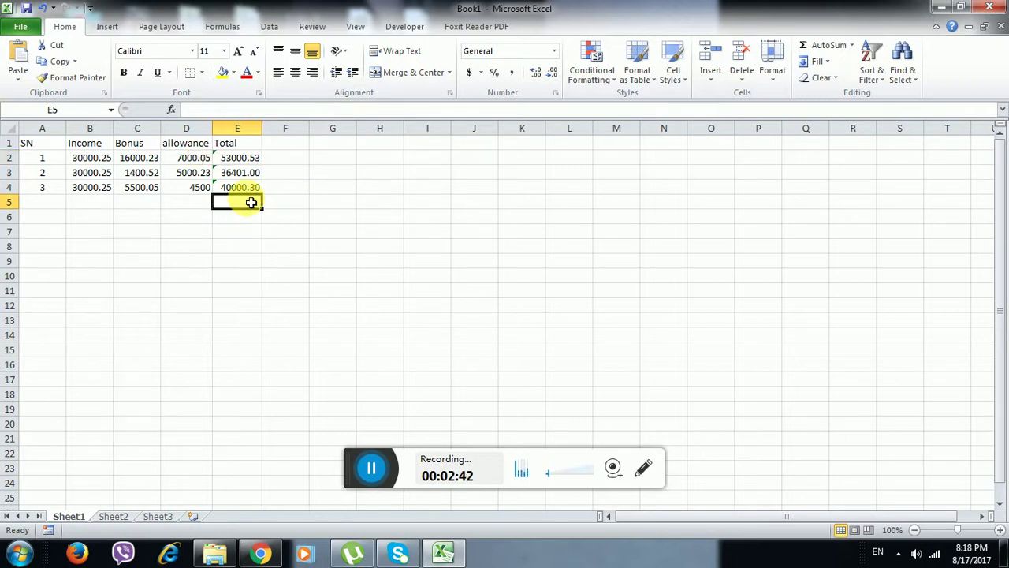